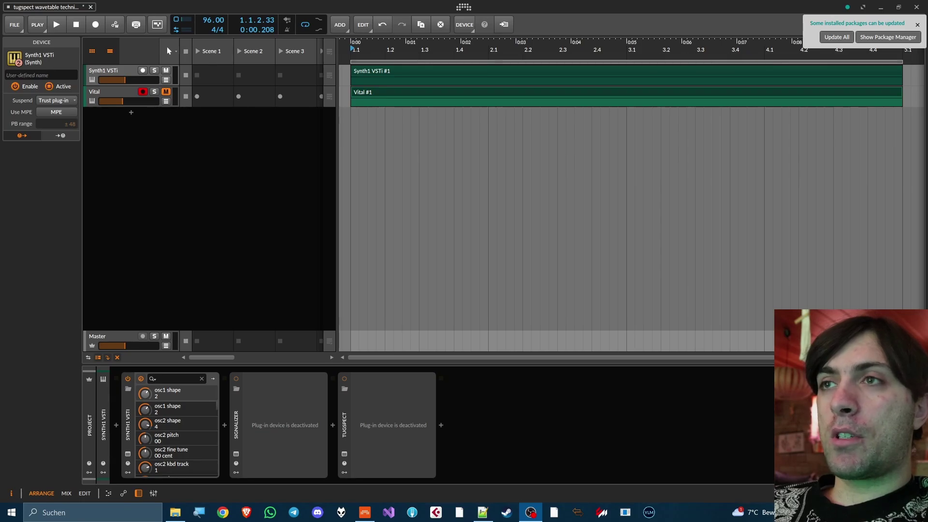
- Preview the Synth1 window, then close it and activate the Signalizer analyser with its window shown
click(128, 454)
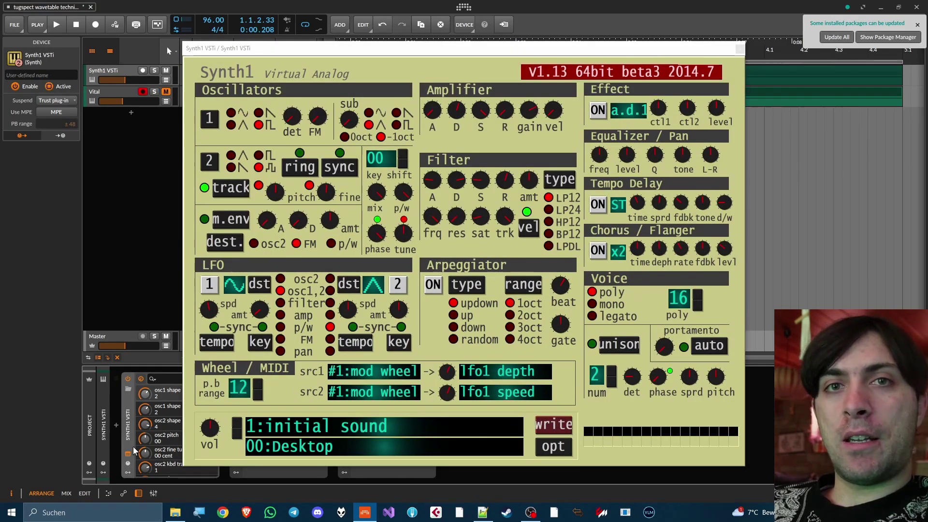
drag(469, 48, 507, 32)
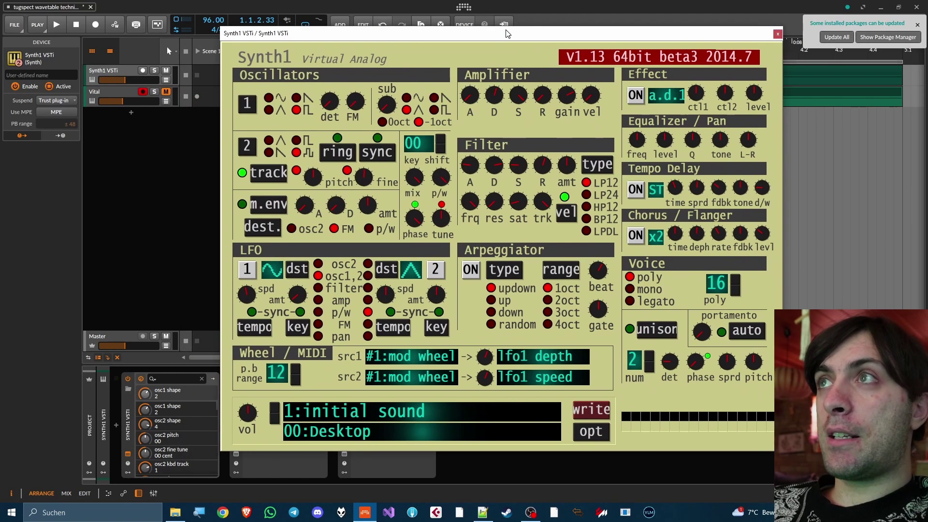
click(496, 4)
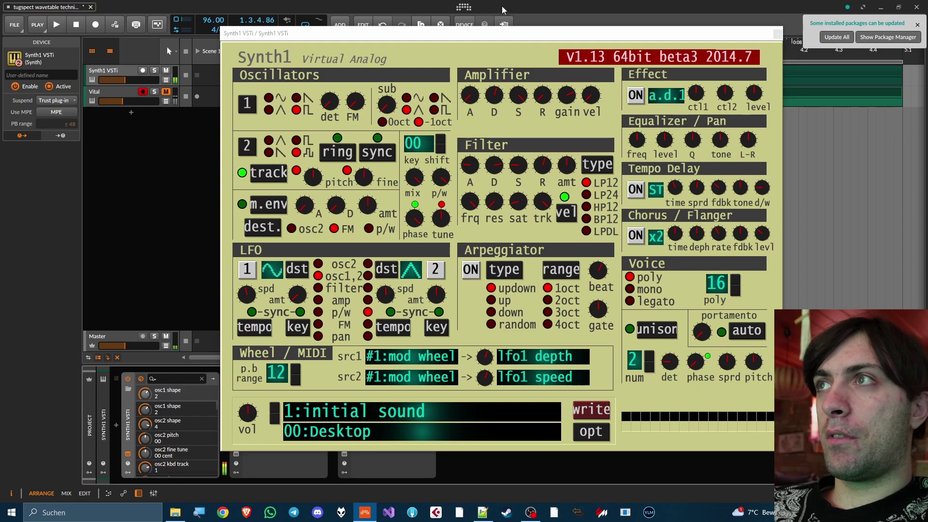
click(777, 34)
click(236, 453)
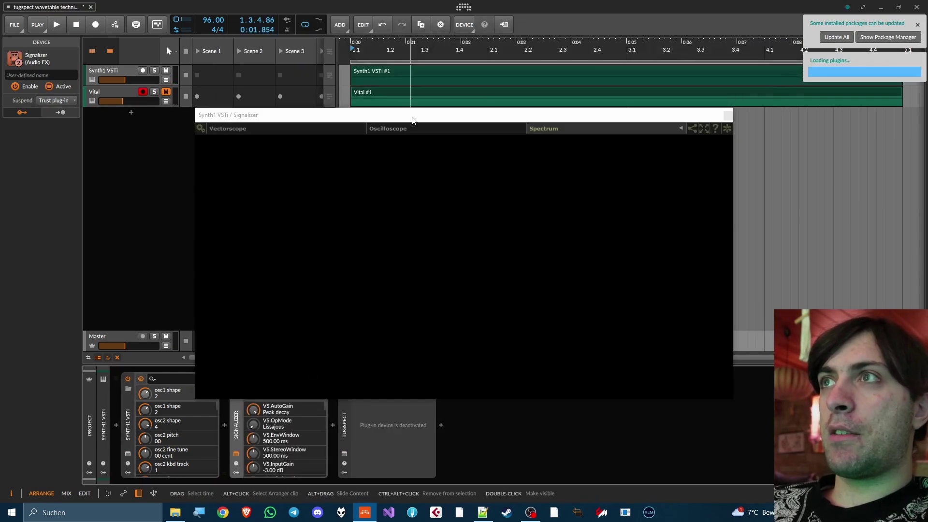
- Play and stop the Synth1 sound while watching Signalizer's spectrum, then close Signalizer
key(space)
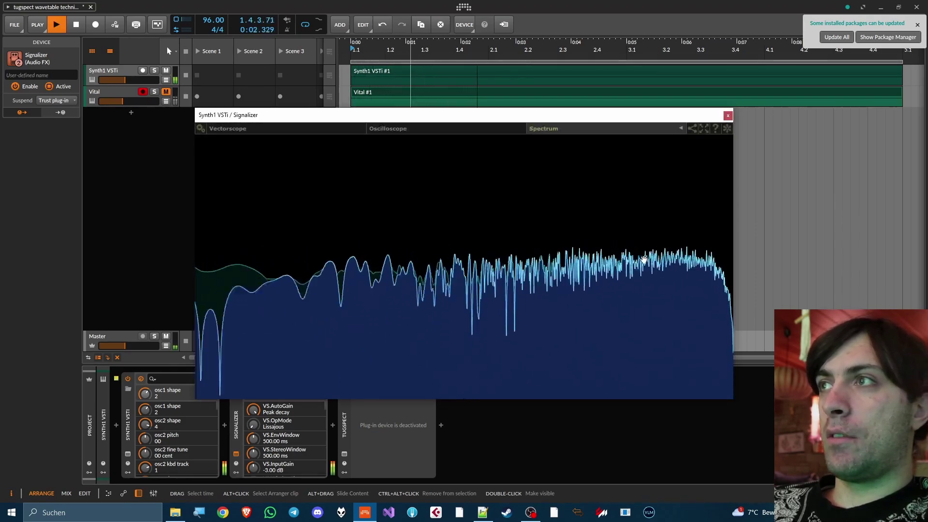
key(space)
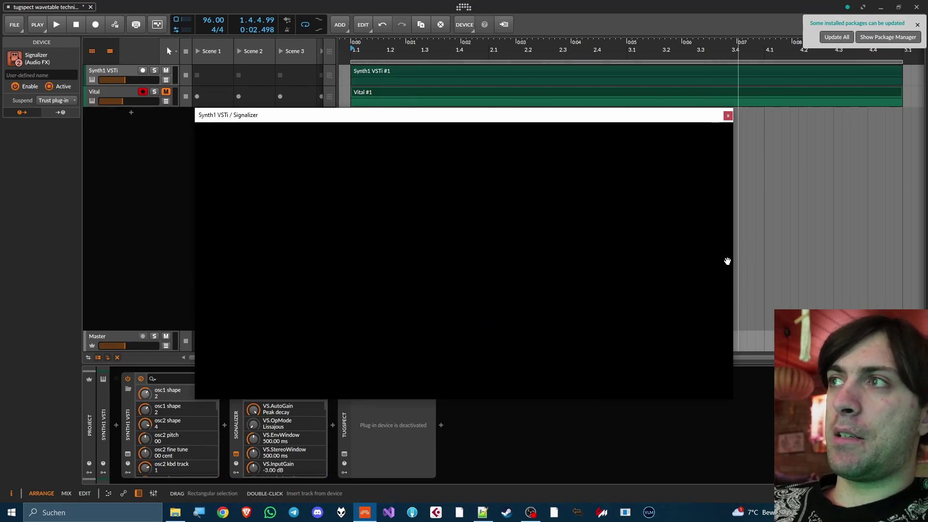
click(728, 115)
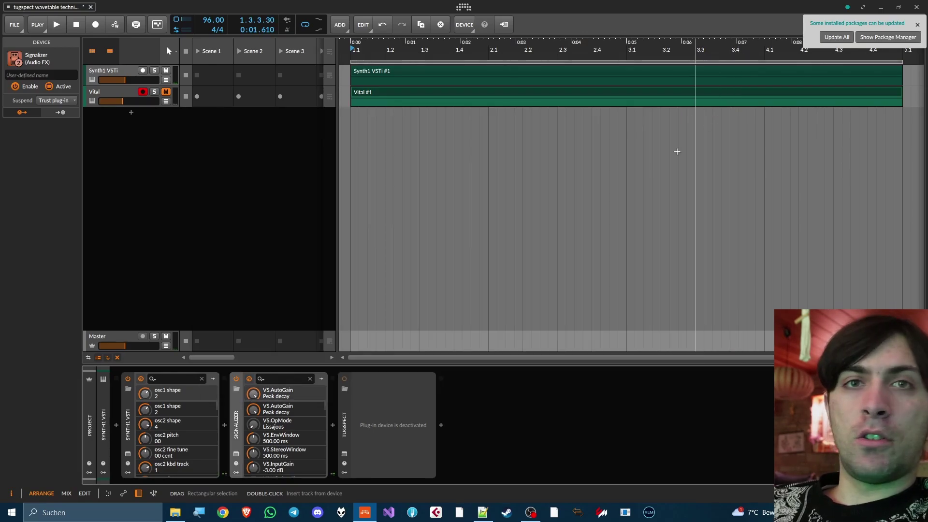
- Activate TugSpect on Synth1 and load a photo from the Bitwig Studio 5.1.2 folder, answering Yes
click(175, 455)
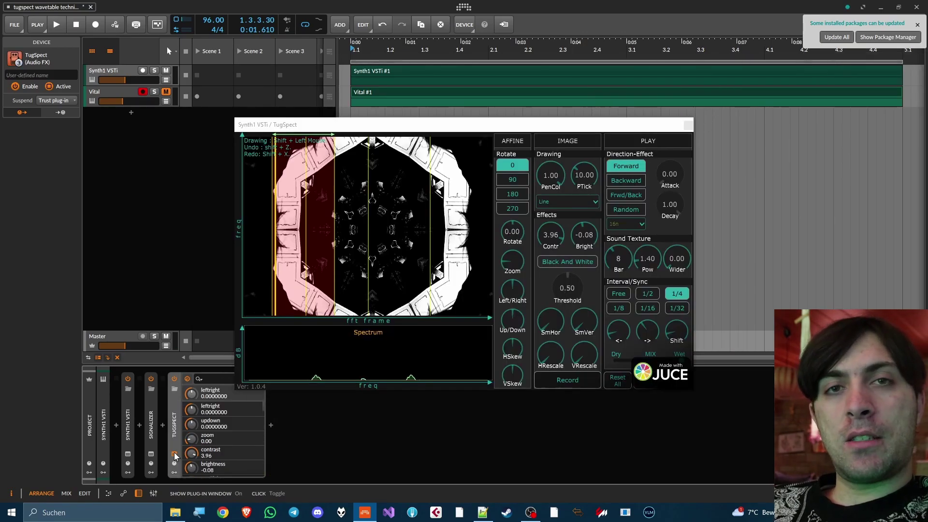
mouse_move(175, 518)
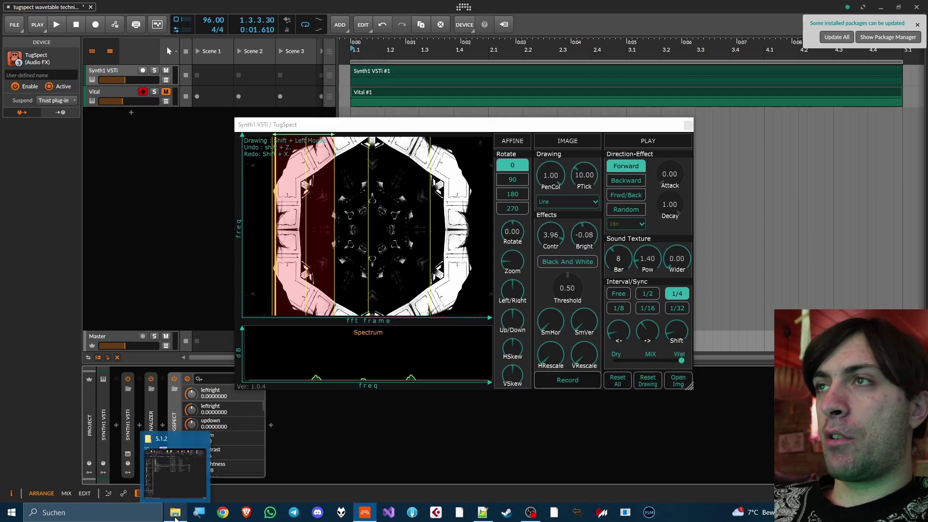
click(193, 458)
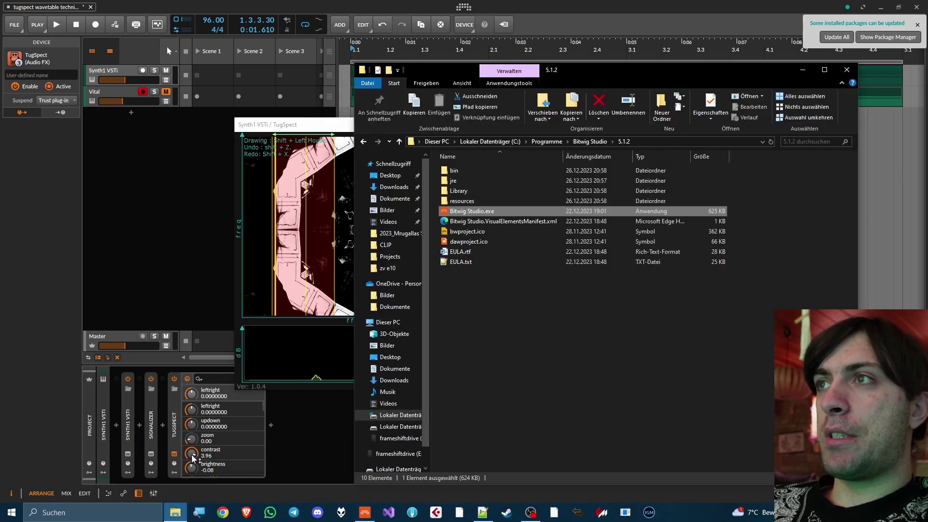
click(412, 279)
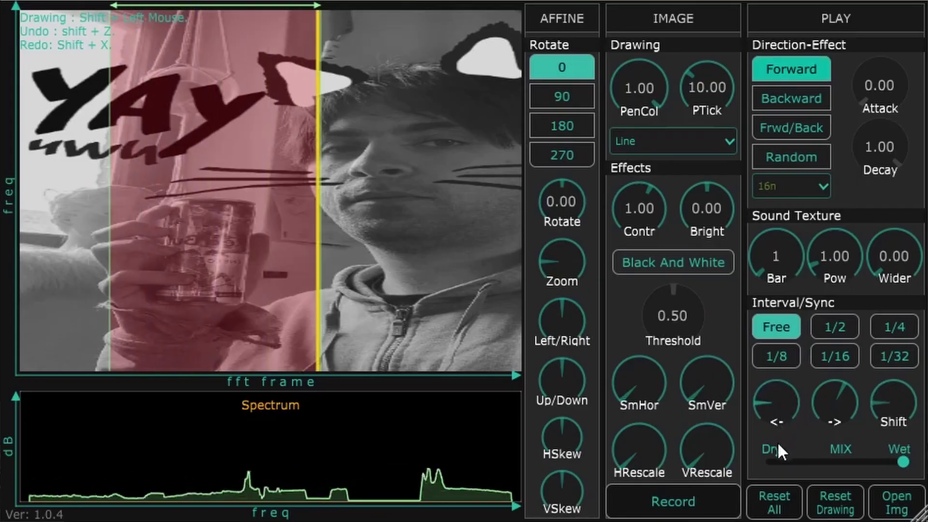
- Turn TugSpect's '->' range knob to maximum and set the Sound Texture Bar to 4
drag(822, 399, 822, 221)
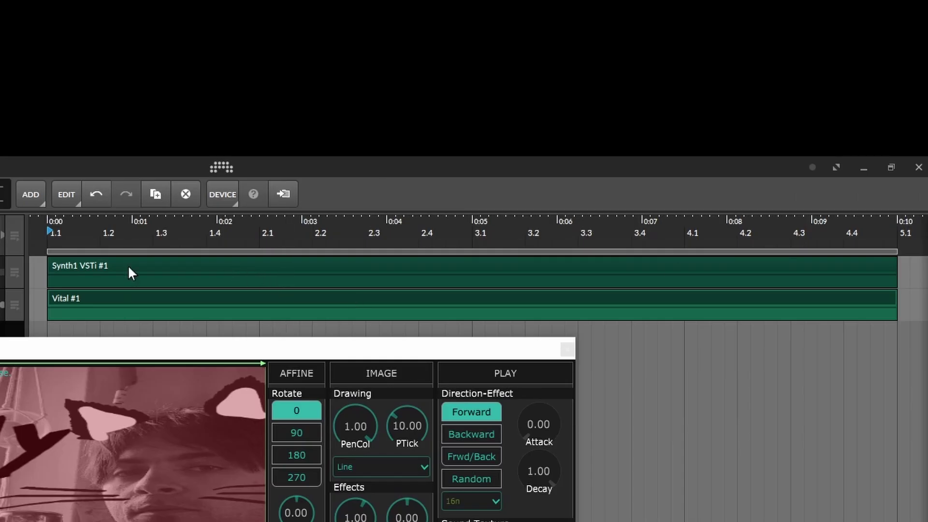
scroll(300, 247, down, 3)
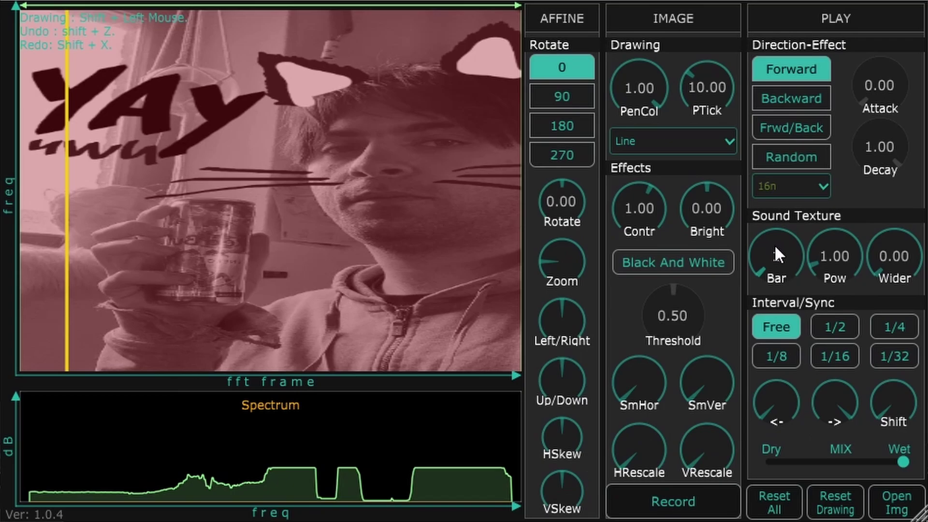
drag(775, 245, 790, 210)
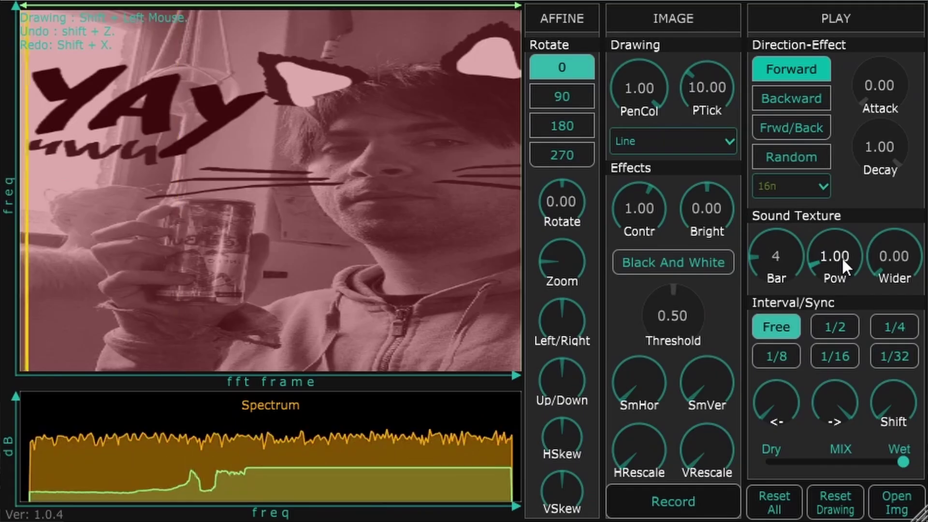
- Tune TugSpect to Pow 2.54, contrast 2.68 and brightness 0.06, then close it and stop playback
drag(651, 259, 647, 238)
drag(836, 215, 833, 207)
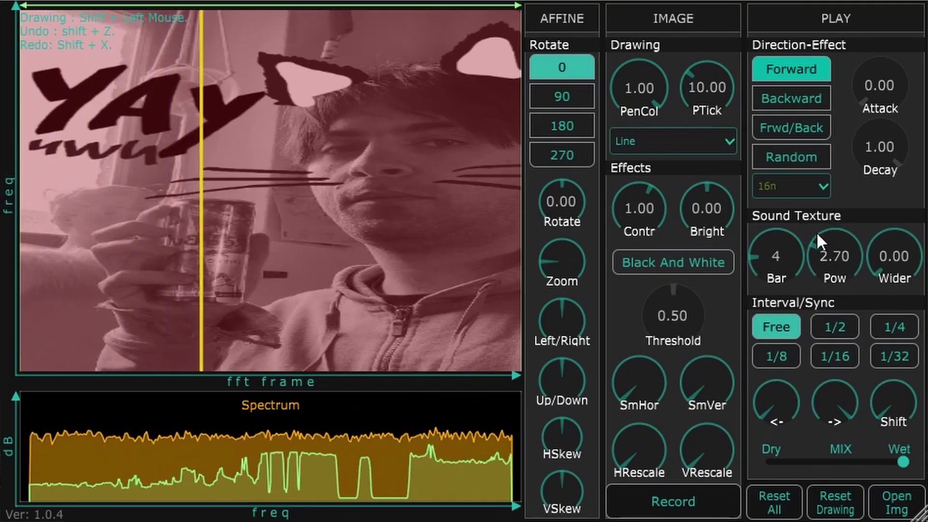
drag(628, 215, 628, 166)
drag(695, 185, 694, 197)
mouse_move(828, 244)
mouse_down()
mouse_move(828, 256)
mouse_move(829, 245)
mouse_up()
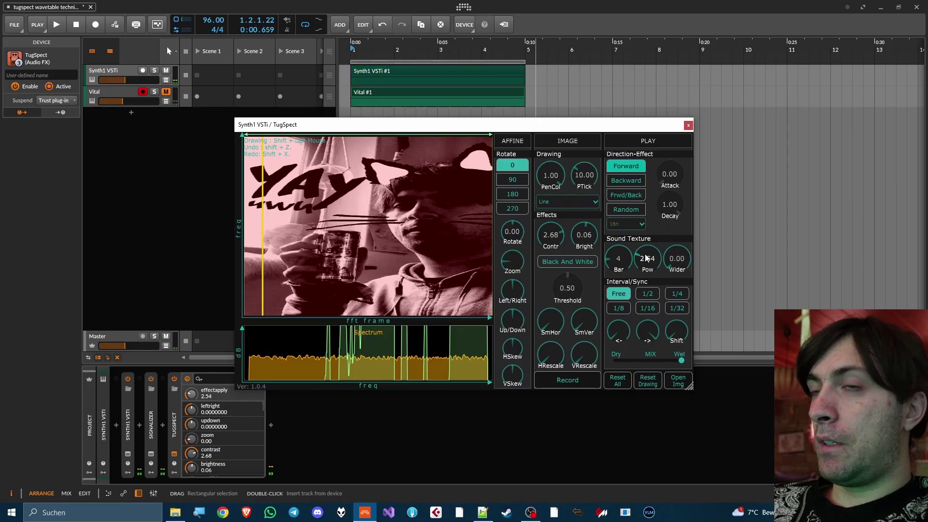
click(689, 125)
key(space)
- Bounce the Synth1 VSTi #1 clip to a new audio track
click(462, 71)
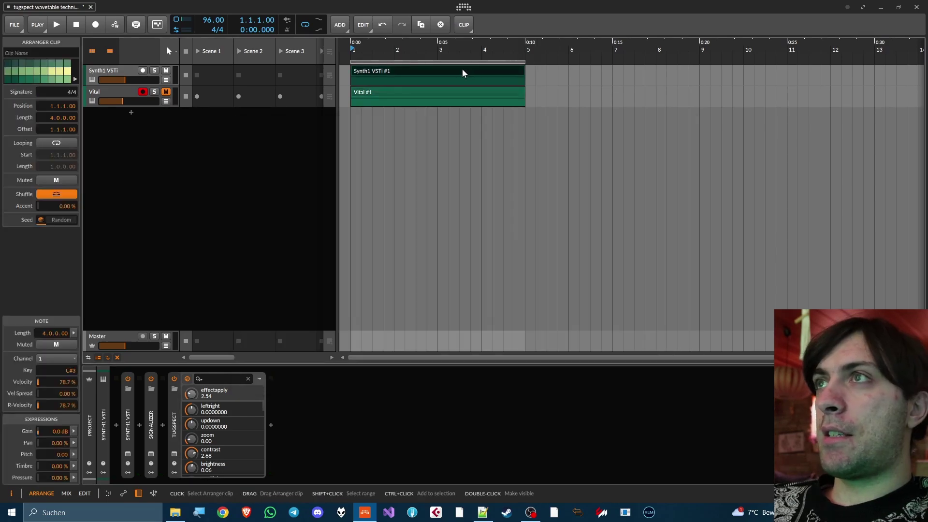
right_click(462, 71)
click(496, 291)
click(491, 355)
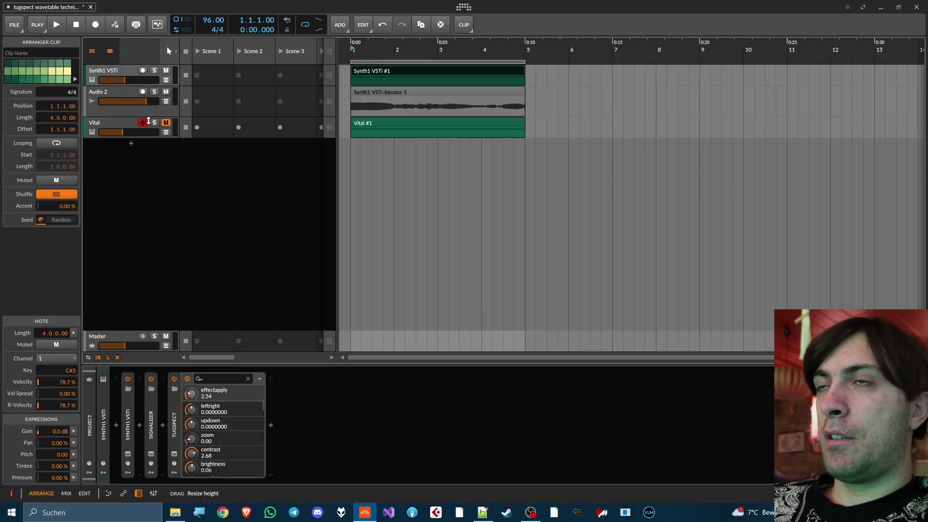
- Enlarge and solo Audio 2, play the bounce, and show Signalizer's spectrum controls
drag(148, 121, 145, 159)
click(121, 95)
click(154, 92)
key(space)
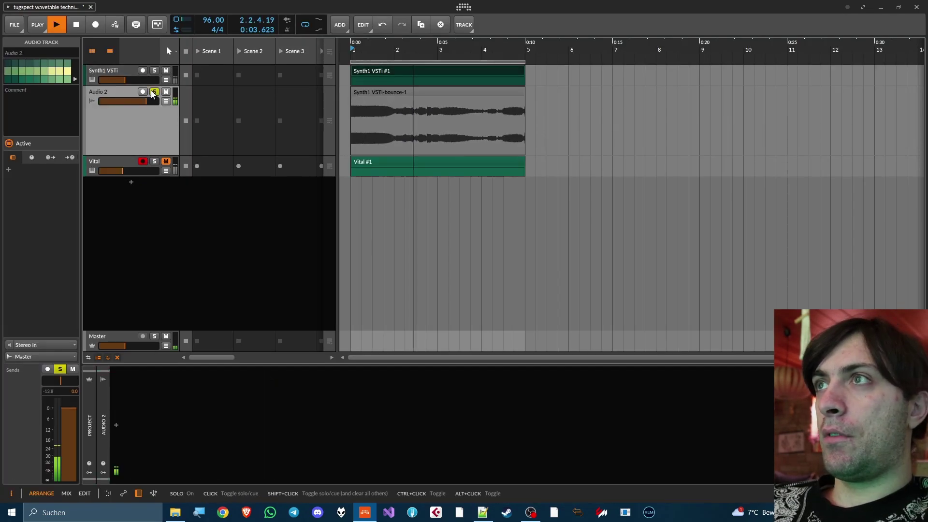
key(space)
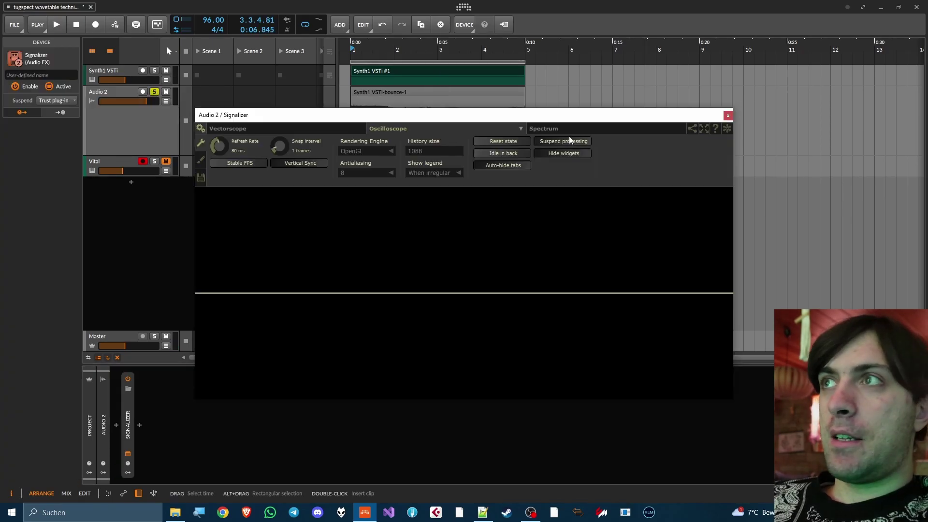
click(569, 135)
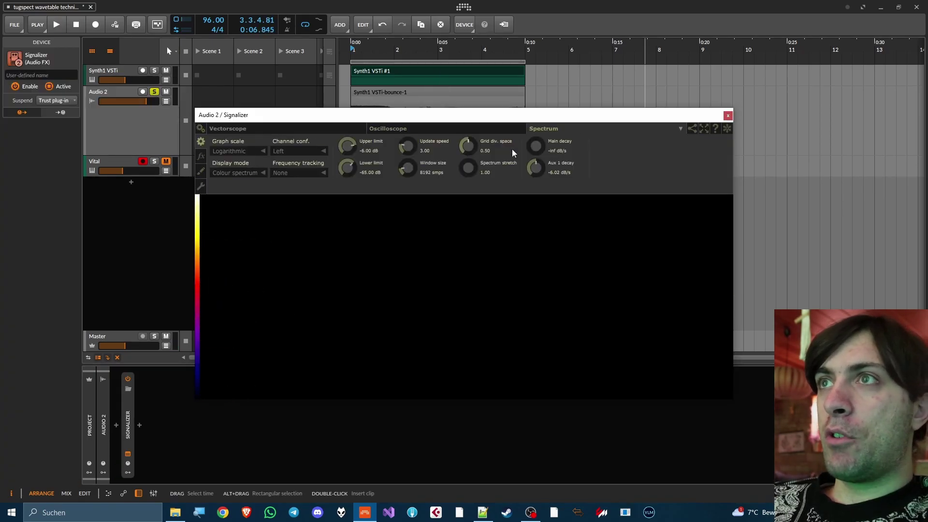
- Load Signalizer's spectrogram preset and raise its update speed to 31.18
click(200, 185)
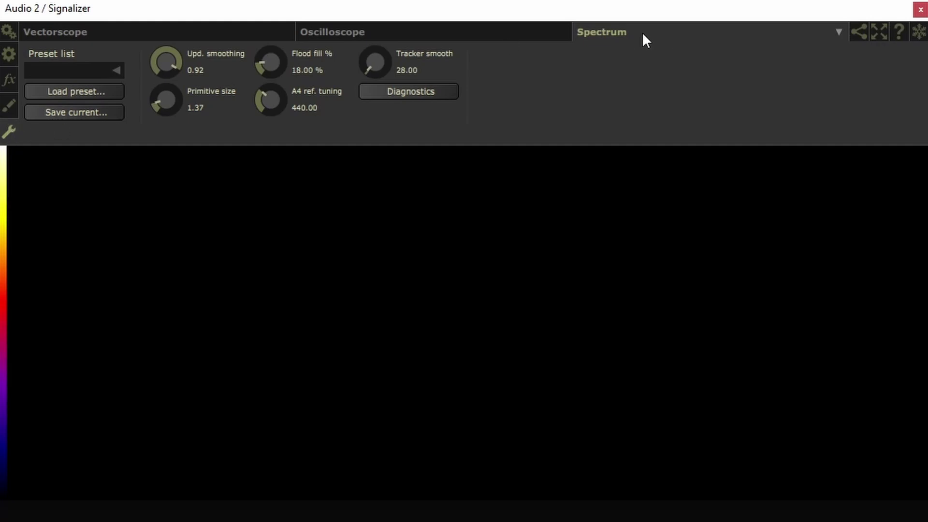
click(91, 71)
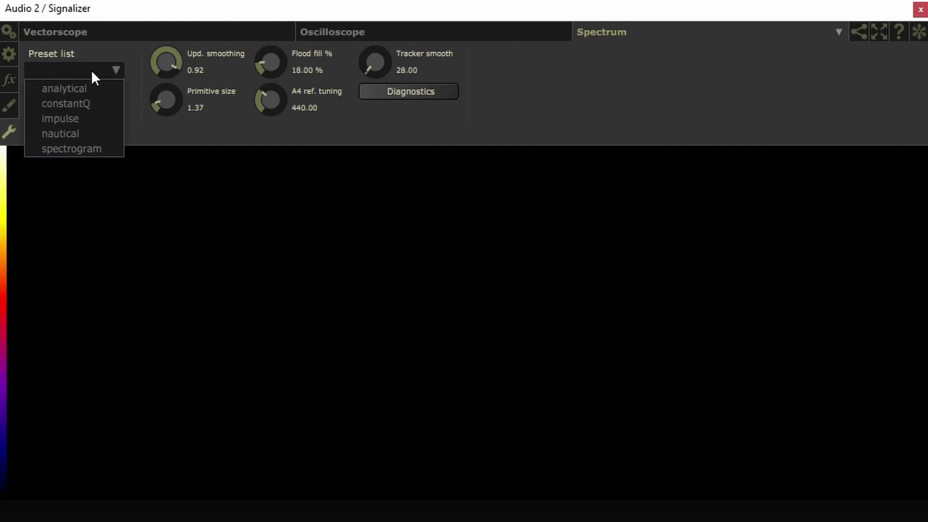
click(83, 150)
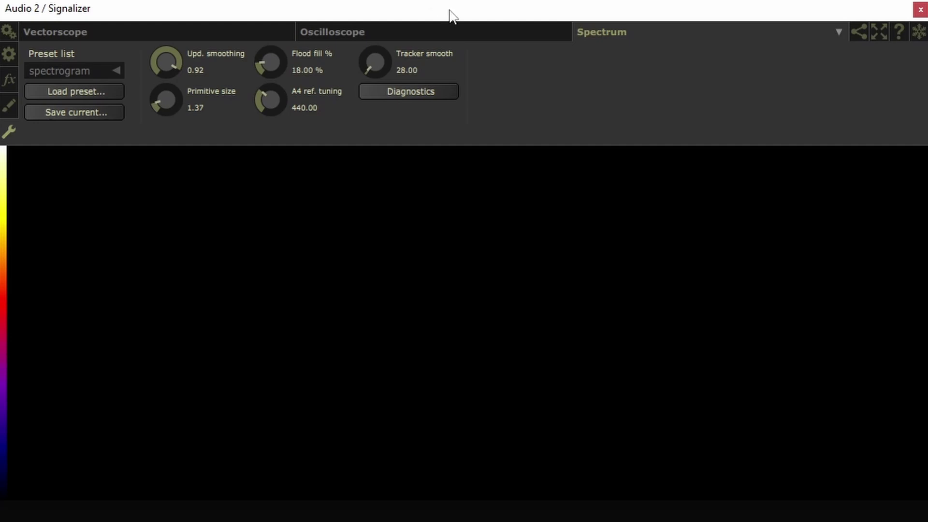
drag(366, 55, 380, 5)
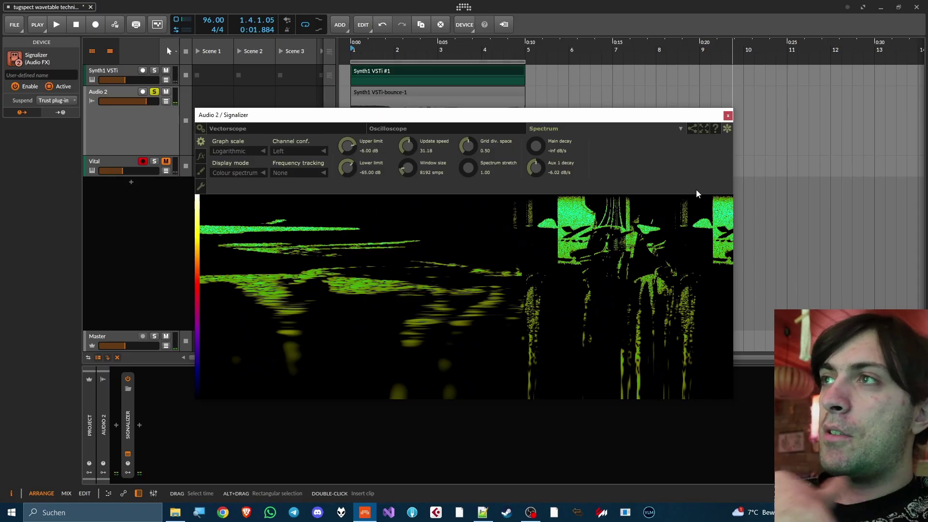
mouse_move(584, 240)
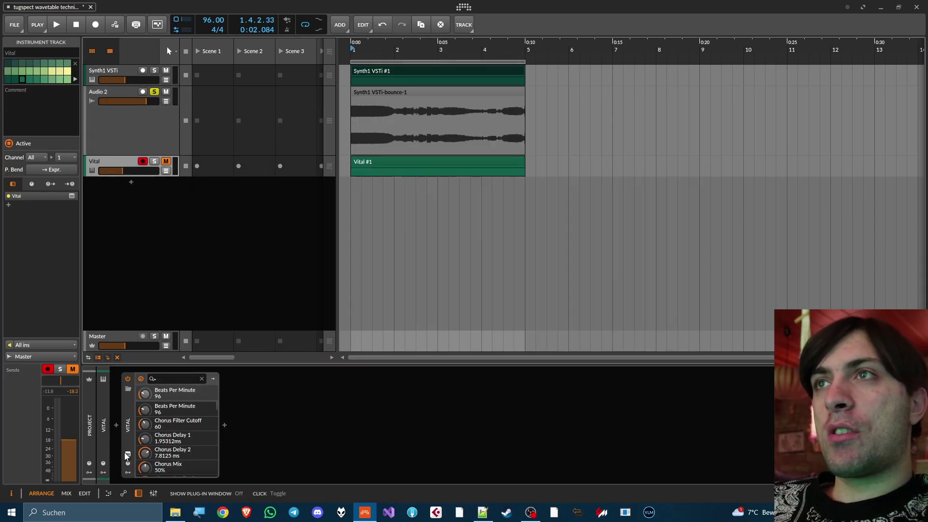
- Open Vital, unsolo Audio 2 and open the bounce clip in the detail editor
click(127, 455)
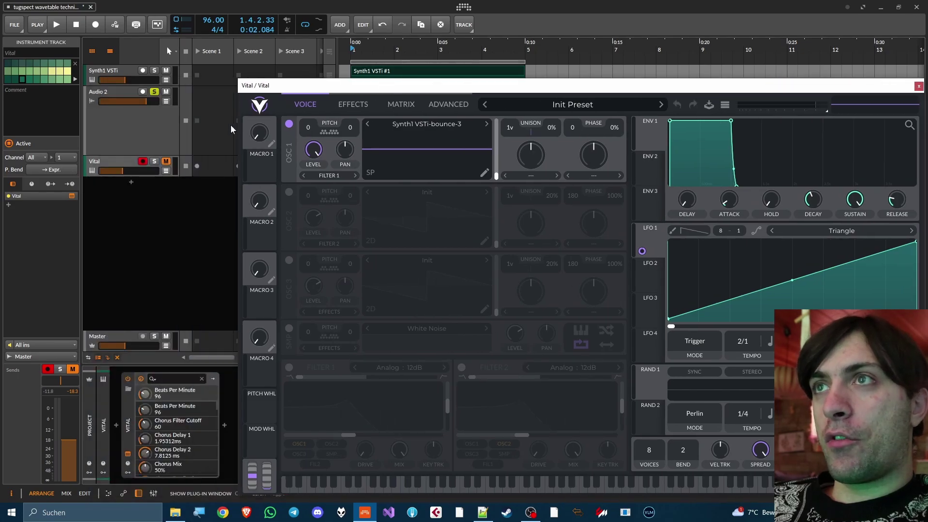
click(154, 92)
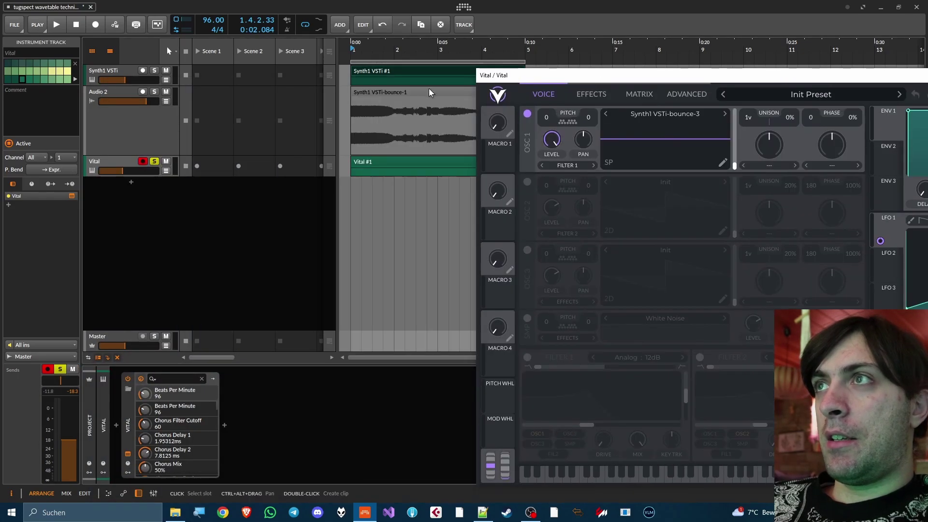
double_click(428, 88)
- Drop the Synth1 VSTi-bounce-1 audio event onto Vital's OSC 1 wavetable, then shift Vital left
click(313, 374)
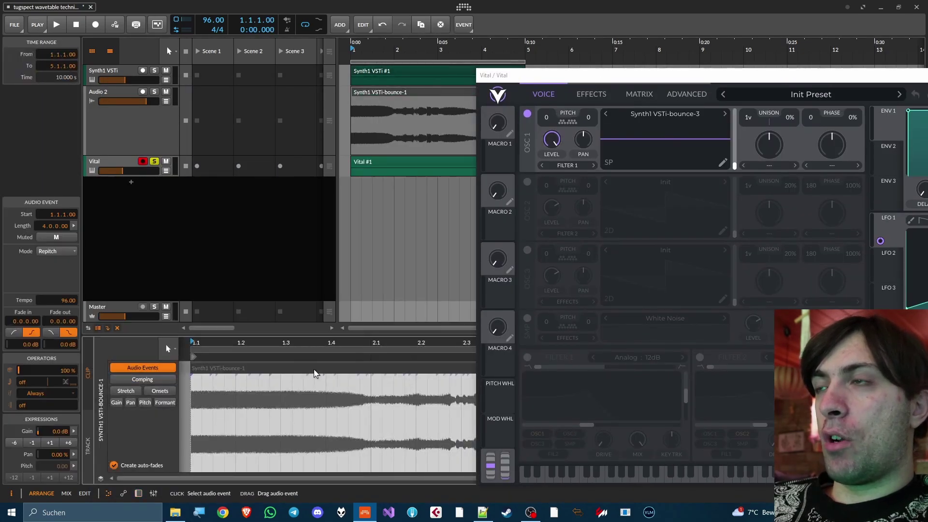
drag(745, 110, 666, 118)
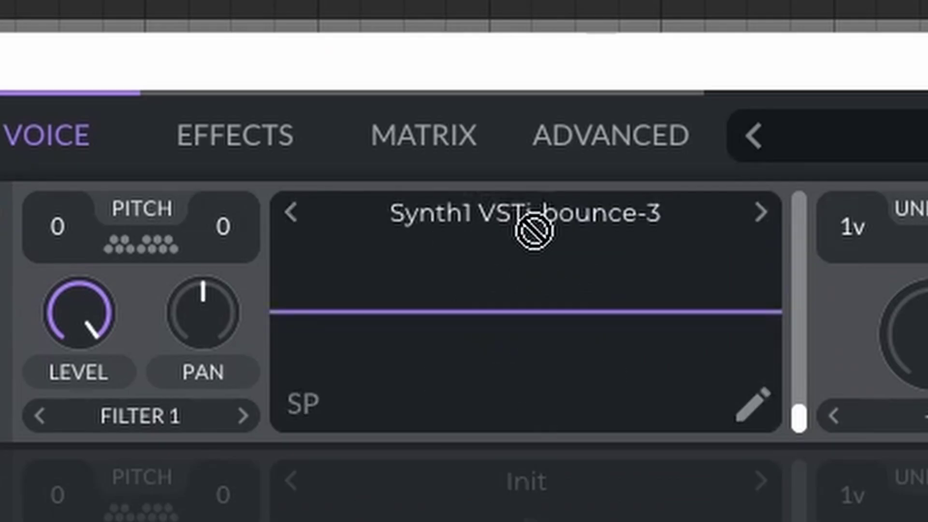
drag(534, 230, 535, 253)
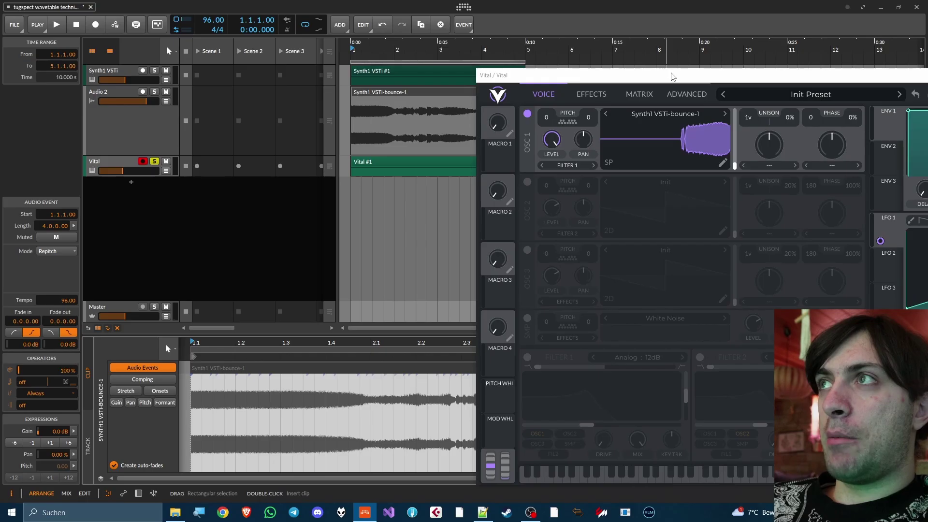
drag(681, 75, 445, 76)
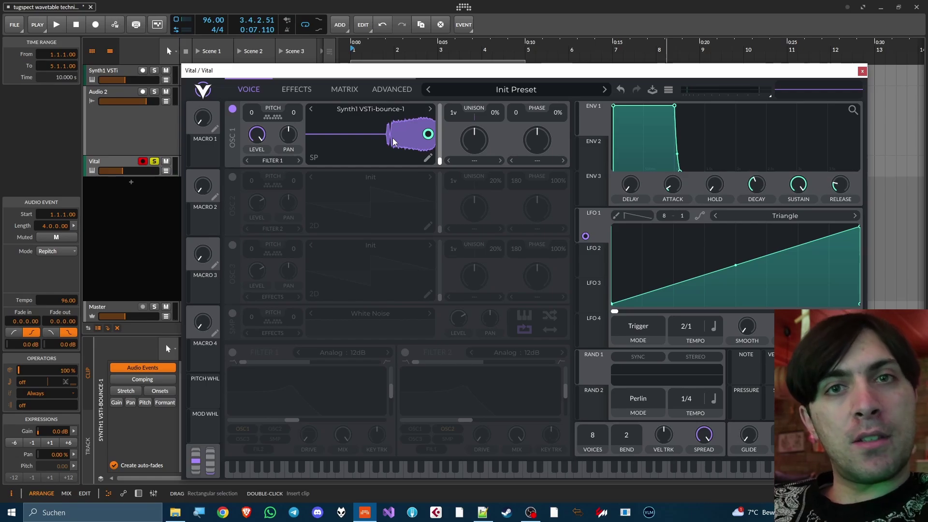
click(352, 136)
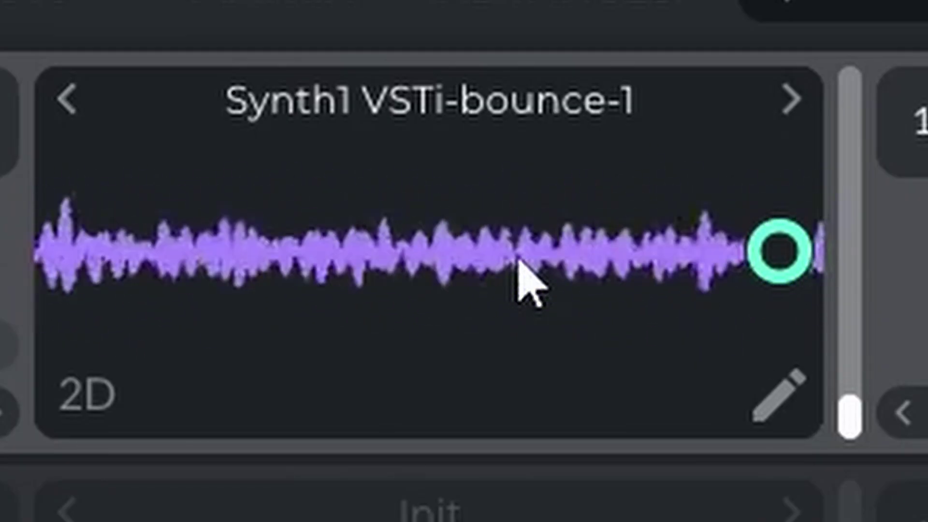
click(94, 387)
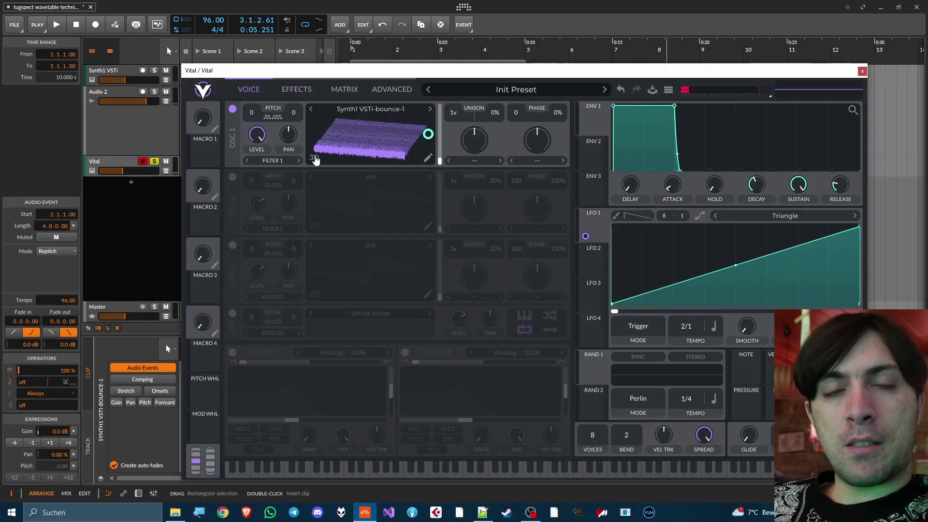
click(317, 159)
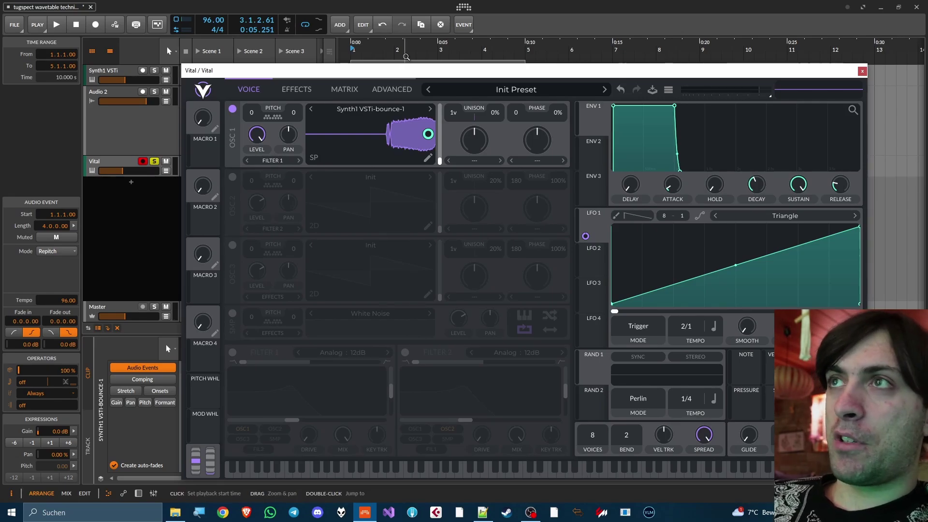
- Drag the Synth1 VSTi-bounce-1 event onto Vital's OSC 1 again, loading it in VOCODE mode
drag(377, 73, 544, 91)
drag(288, 368, 559, 173)
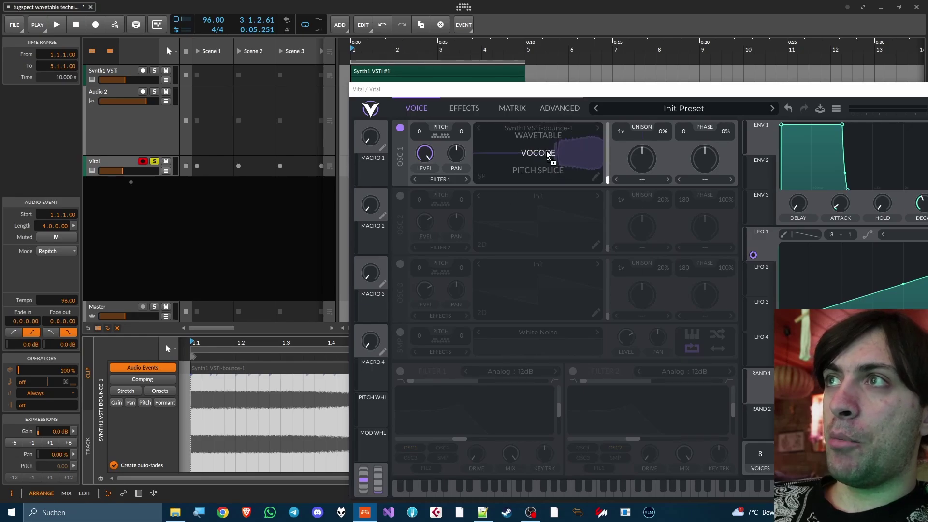
drag(541, 156, 540, 156)
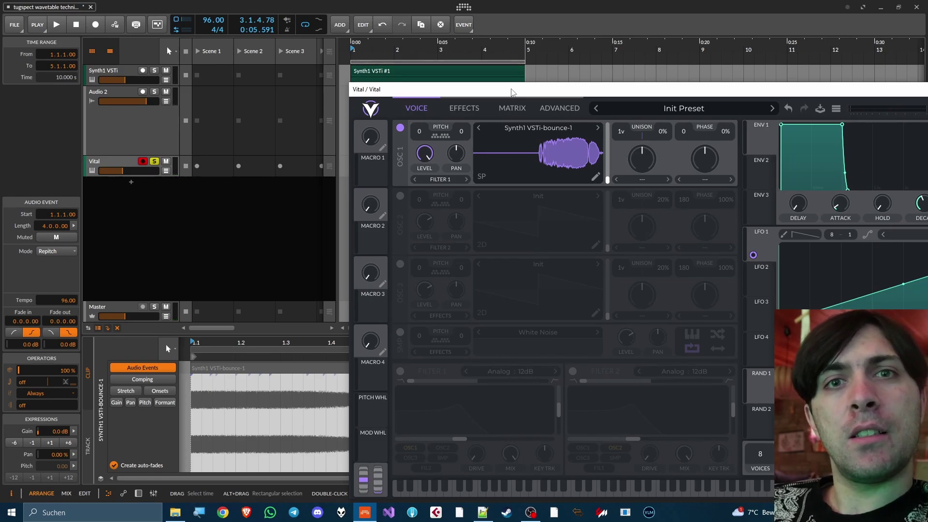
drag(232, 397, 540, 175)
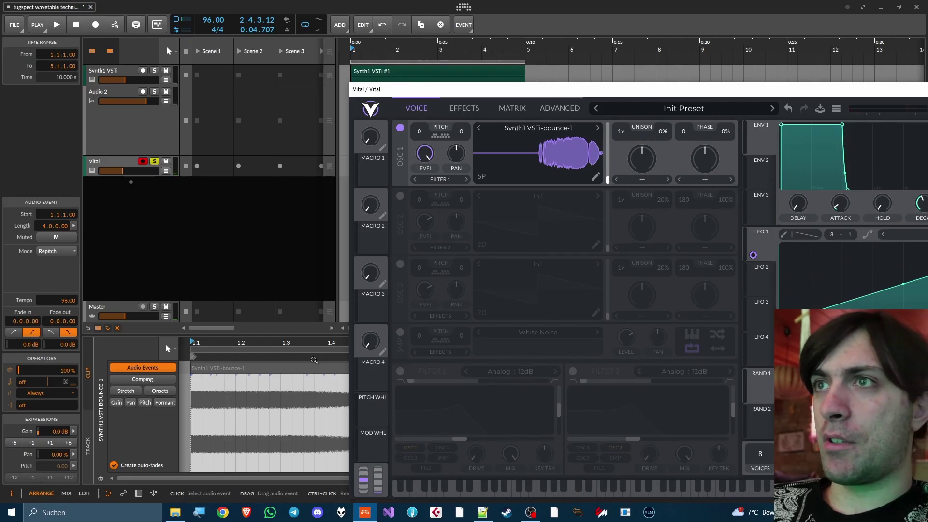
drag(300, 365, 635, 127)
drag(645, 92, 513, 71)
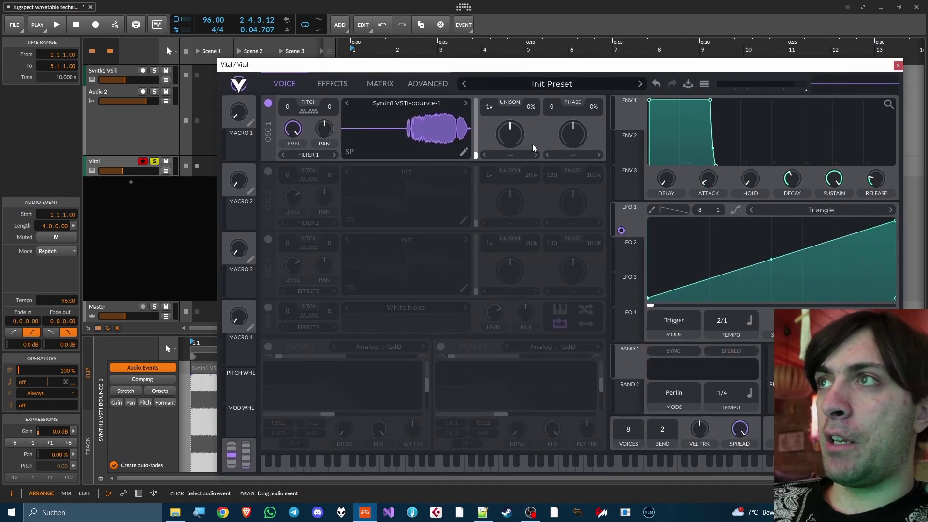
- Cycle OSC 1's spectral morph through VOCODE and FORM SCALE to HARM STRETCH
click(535, 155)
drag(509, 134, 510, 140)
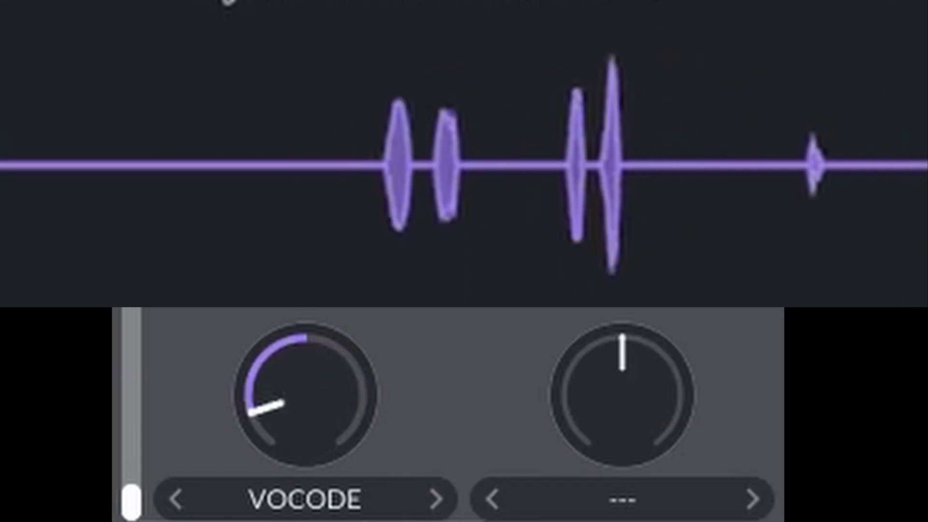
click(437, 498)
mouse_move(305, 391)
mouse_down()
mouse_move(305, 358)
mouse_move(315, 358)
mouse_move(315, 413)
mouse_move(315, 389)
mouse_up()
click(436, 498)
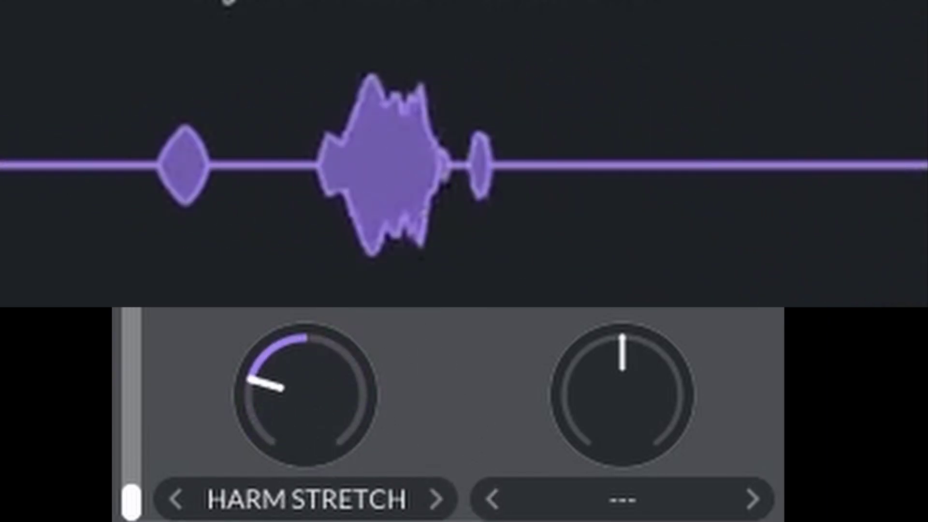
- Step the warp mode through SYNC, FORMANT and QUANTIZE to BEND, then fine-tune BEND and HARM STRETCH
click(622, 498)
drag(622, 392, 623, 368)
drag(586, 309, 609, 363)
click(759, 500)
drag(594, 404, 595, 347)
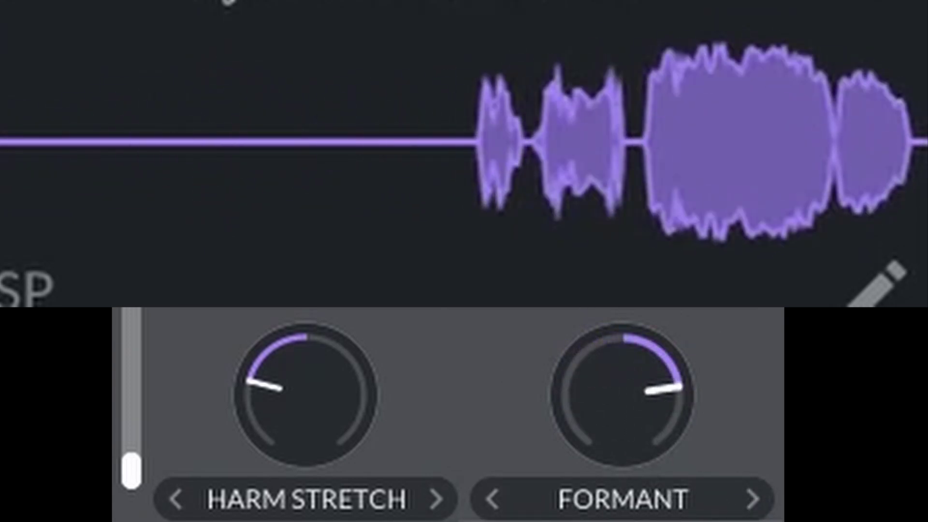
drag(622, 392, 715, 401)
click(752, 499)
drag(623, 382, 628, 431)
click(753, 499)
drag(368, 435, 328, 299)
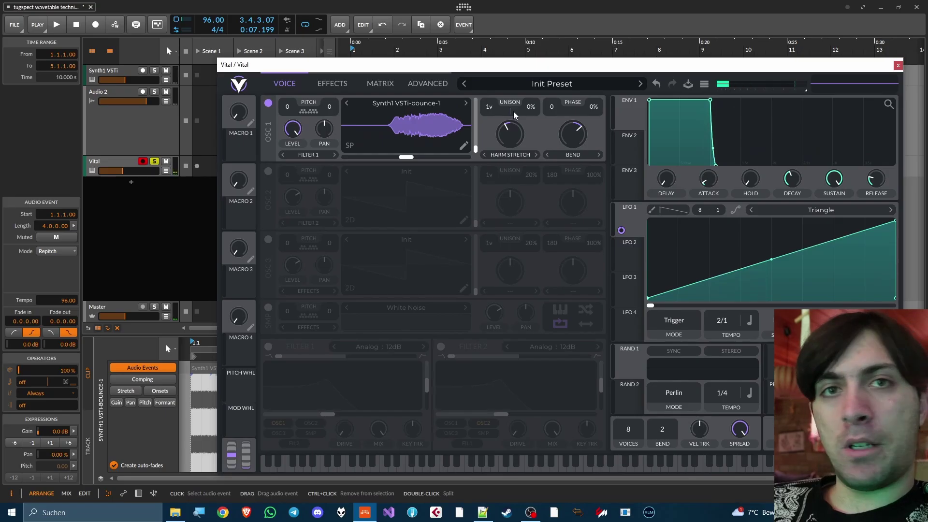